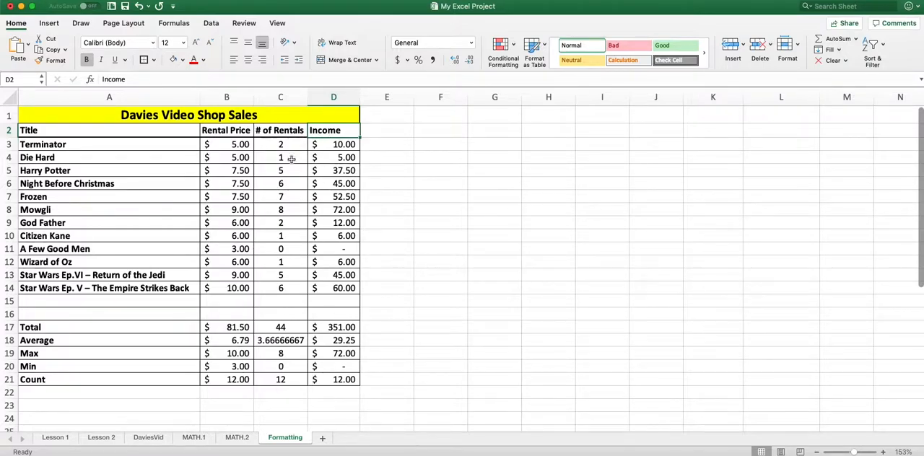
# - Set the number of rentals for A Few Good Men in C11 to 1
pyautogui.click(270, 252)
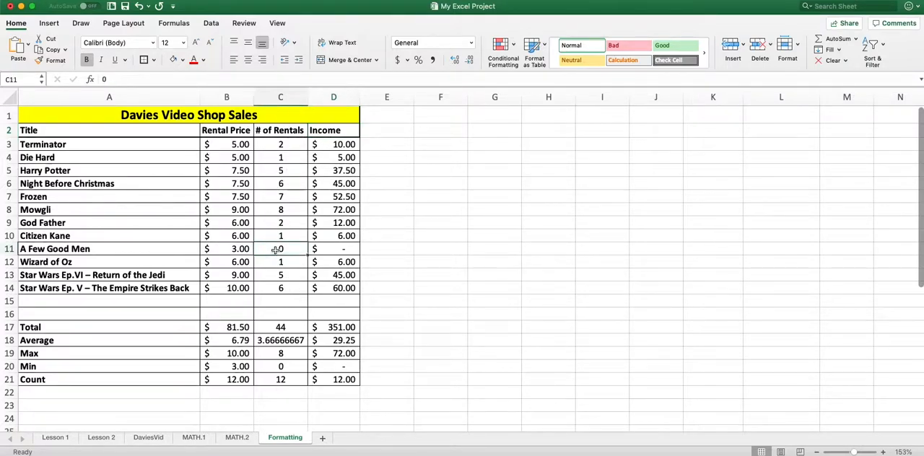
pyautogui.write('2')
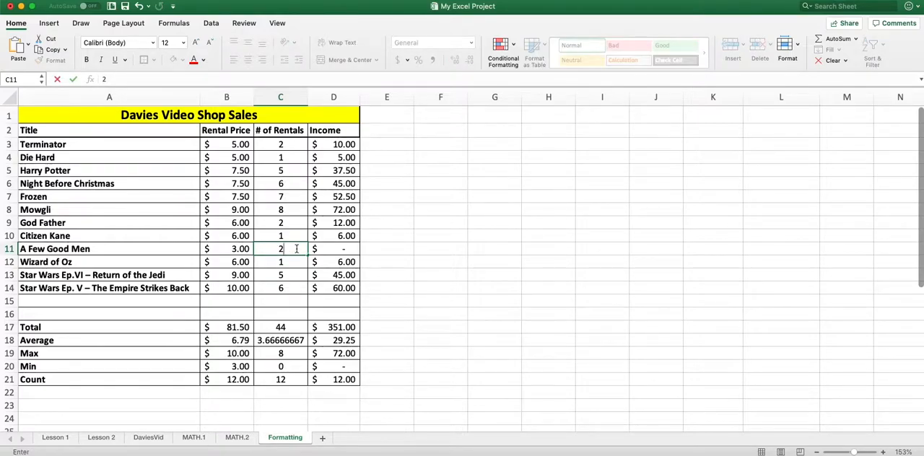
pyautogui.press('Return')
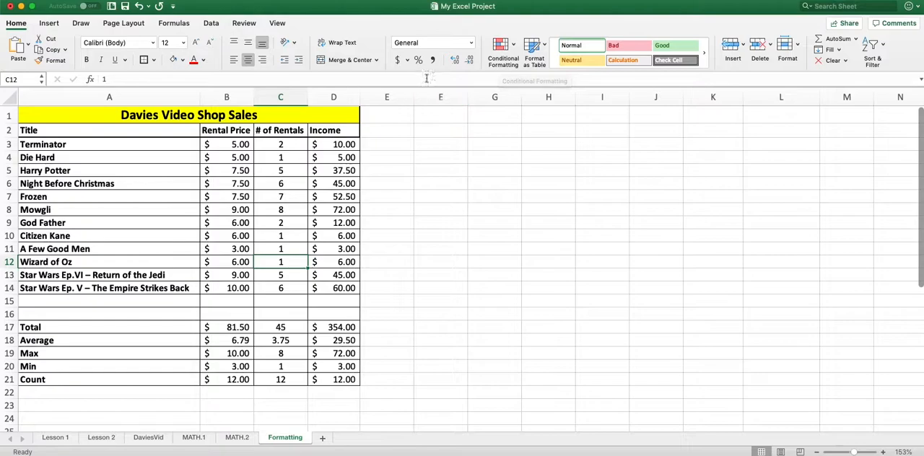
# - Apply the Green - Yellow - Red color scale to the Income values in D3:D14
pyautogui.click(334, 235)
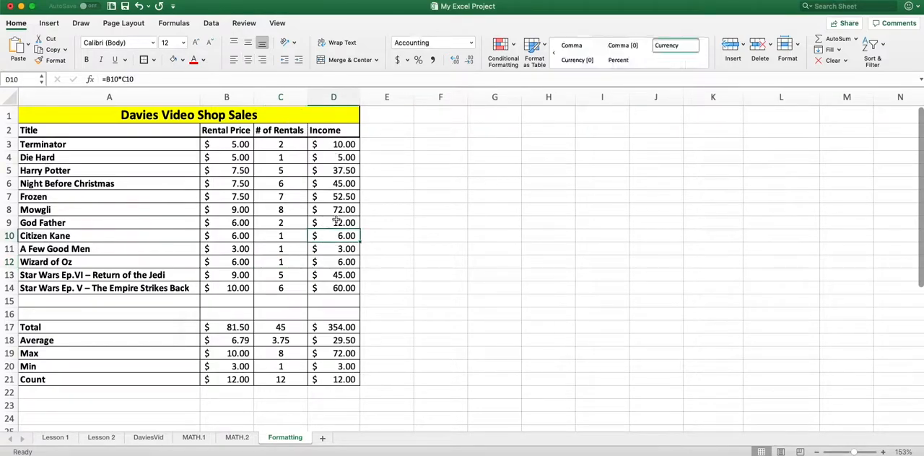
pyautogui.moveTo(342, 145); pyautogui.dragTo(353, 292)
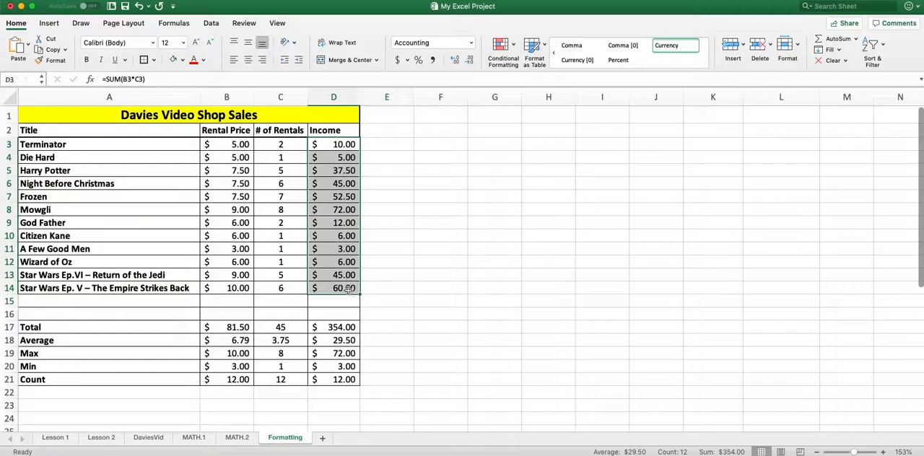
pyautogui.click(437, 157)
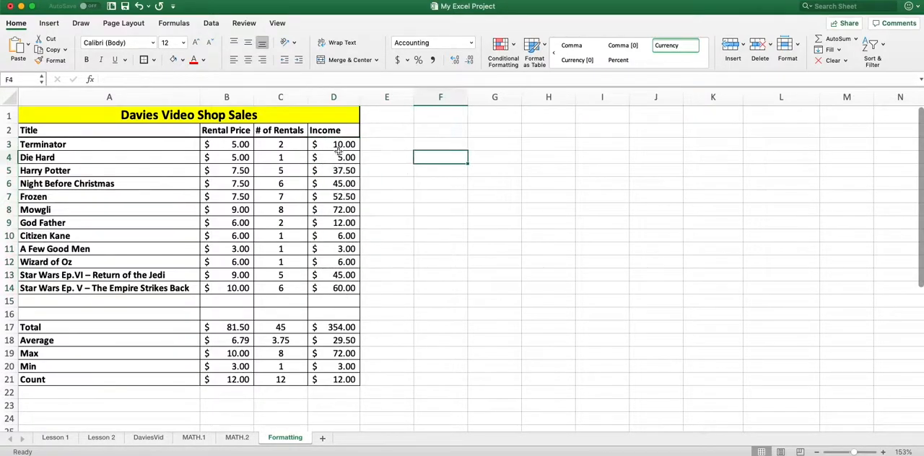
pyautogui.moveTo(333, 144); pyautogui.dragTo(347, 286)
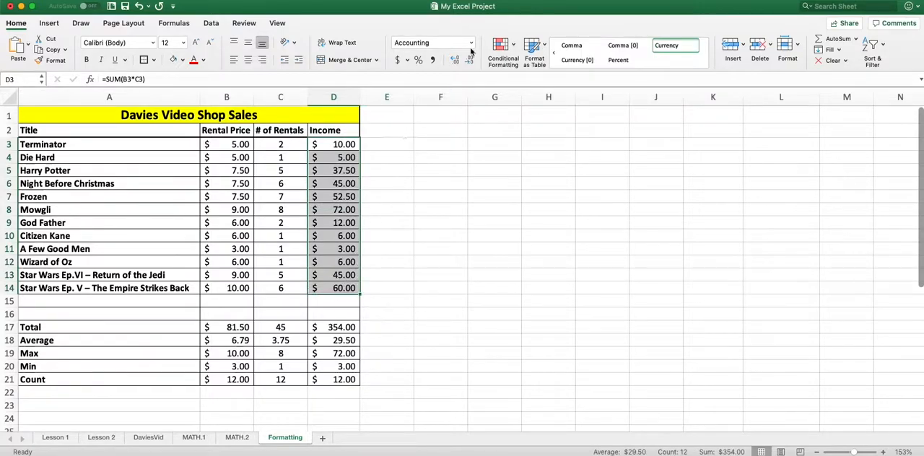
pyautogui.click(514, 45)
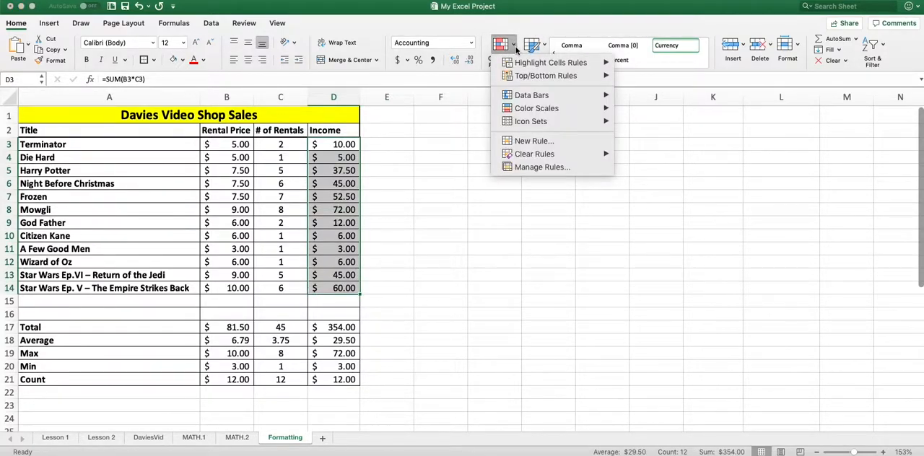
pyautogui.moveTo(523, 110)
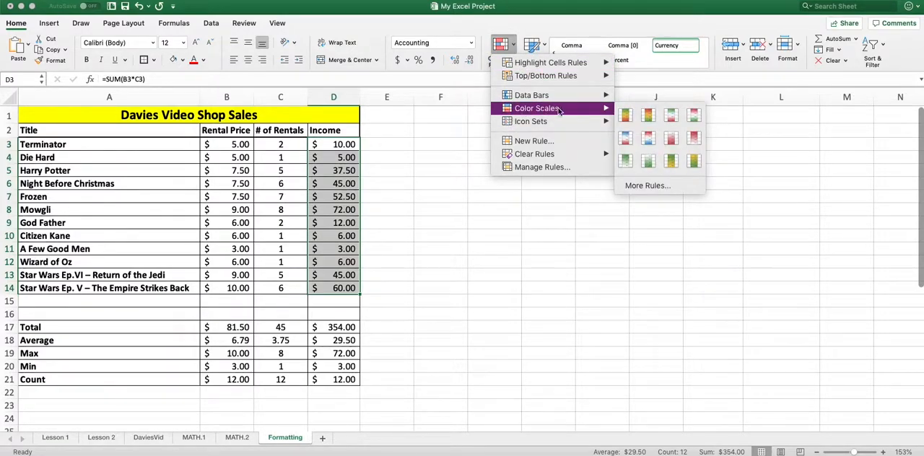
pyautogui.click(628, 117)
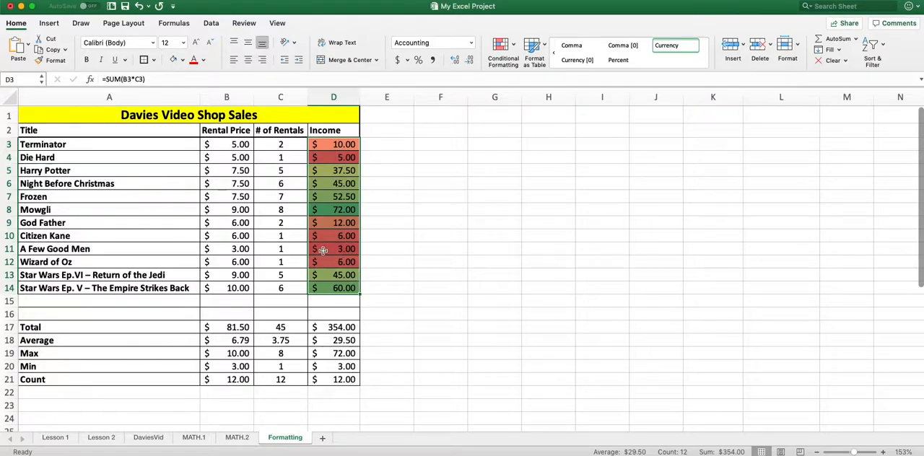
# - Try a green-white-red color scale on the Income values, followed by a red-white one with red for the highest amounts
pyautogui.click(500, 47)
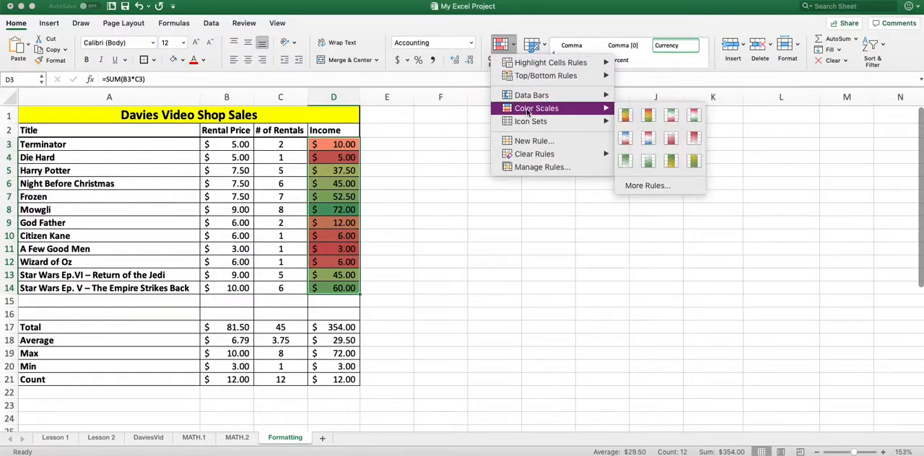
pyautogui.click(676, 119)
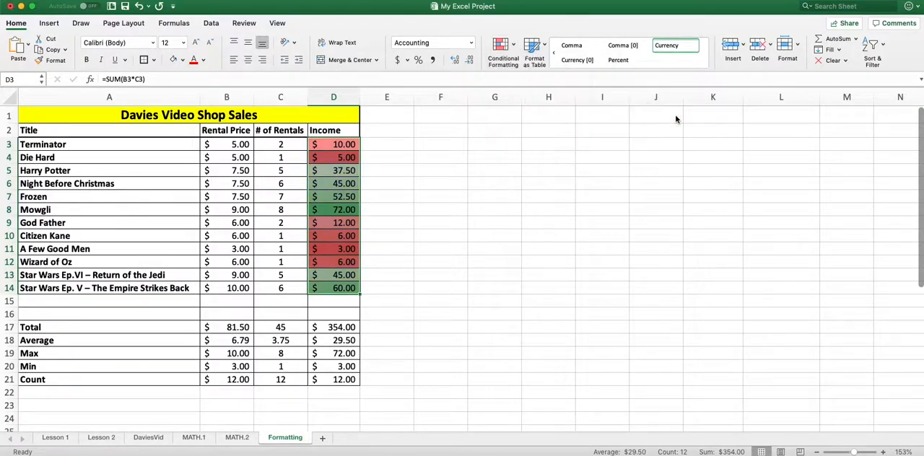
pyautogui.click(514, 51)
pyautogui.moveTo(549, 102)
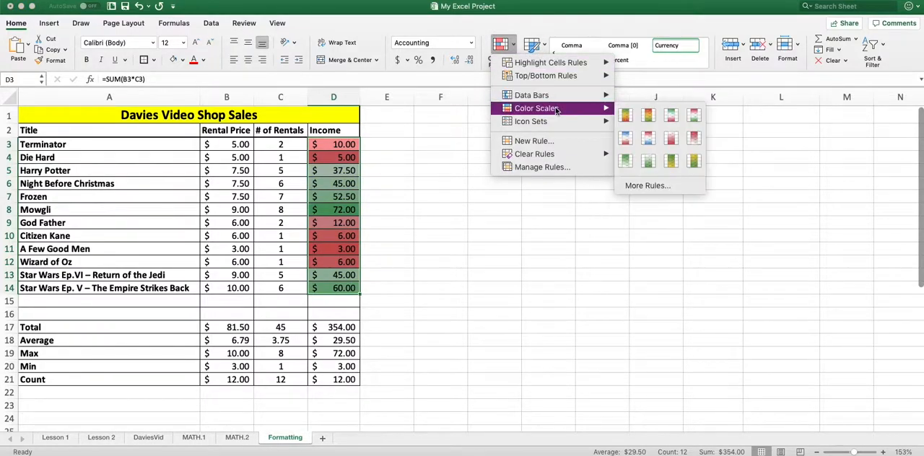
pyautogui.click(697, 136)
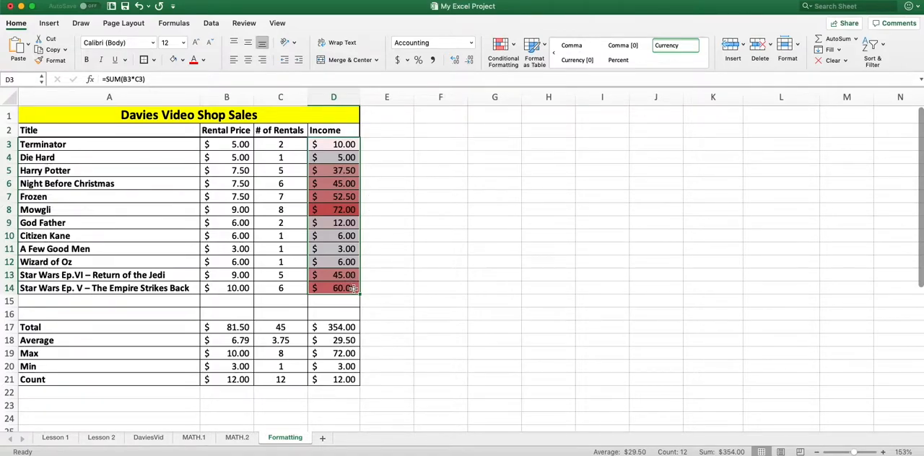
# - Change the Income values' color scale to green-white, with green for the highest amounts
pyautogui.click(503, 46)
pyautogui.moveTo(550, 108)
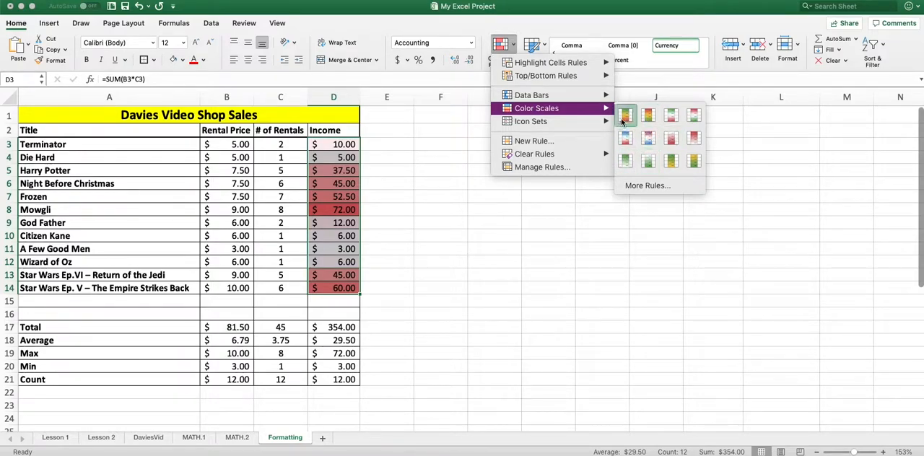
pyautogui.click(626, 160)
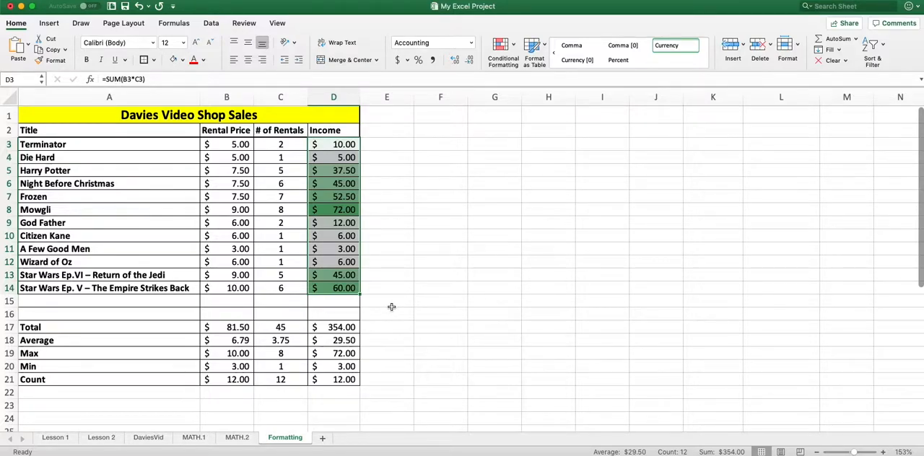
# - Clear the conditional formatting rules from the selected Income cells only
pyautogui.click(514, 44)
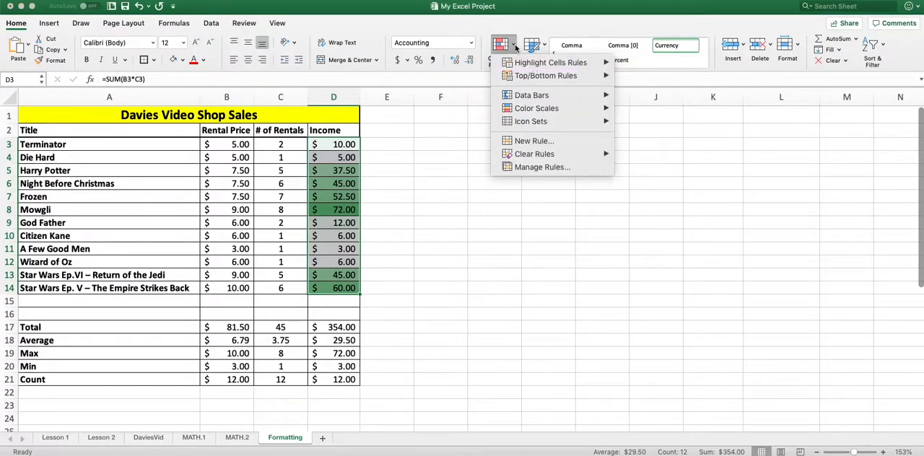
pyautogui.moveTo(540, 155)
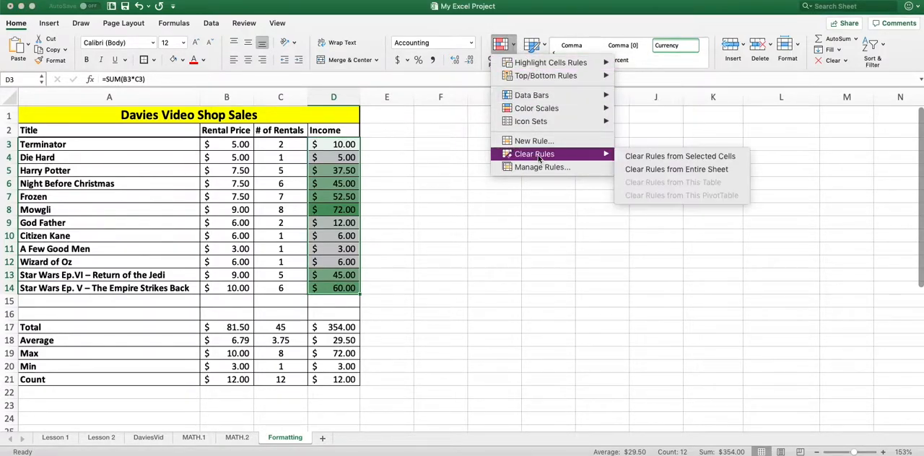
pyautogui.click(683, 156)
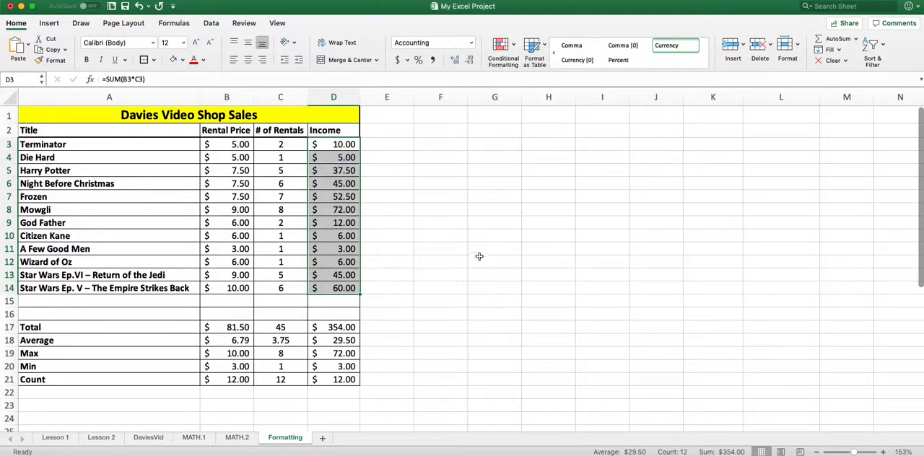
# - Create a highlight rule on D3:D14 for values greater than 30, formatted with Green Fill with Dark Green Text
pyautogui.moveTo(345, 144); pyautogui.dragTo(351, 293)
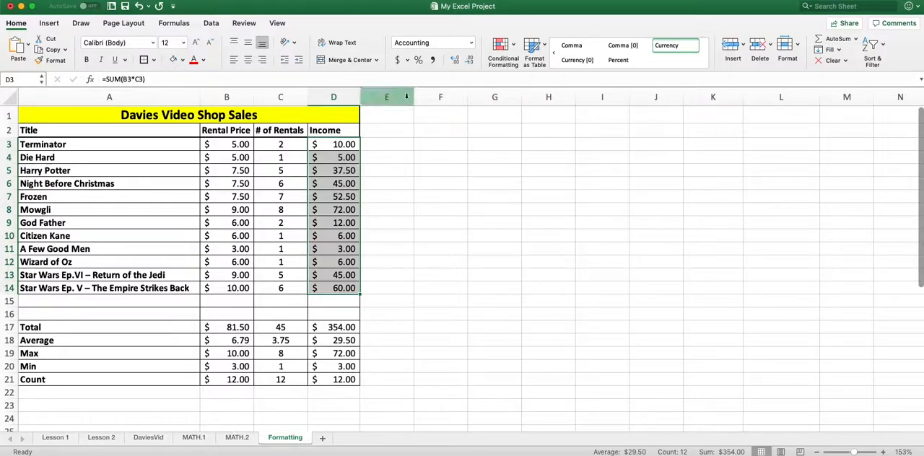
pyautogui.click(511, 44)
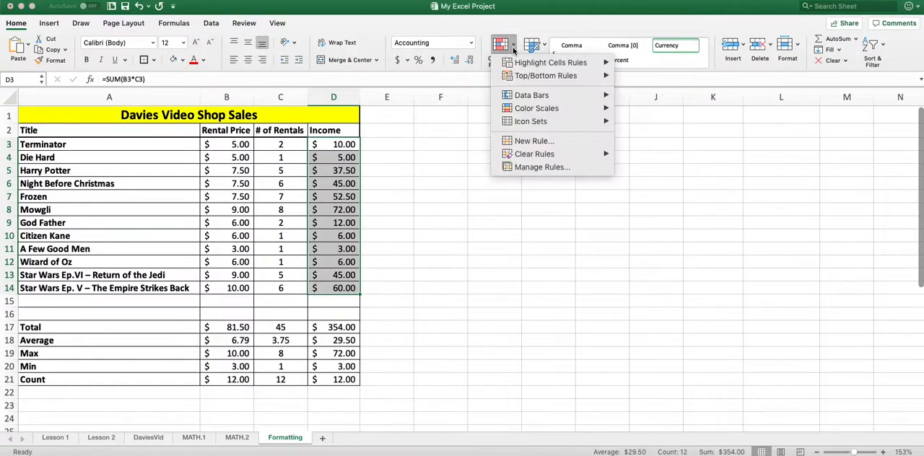
pyautogui.moveTo(523, 63)
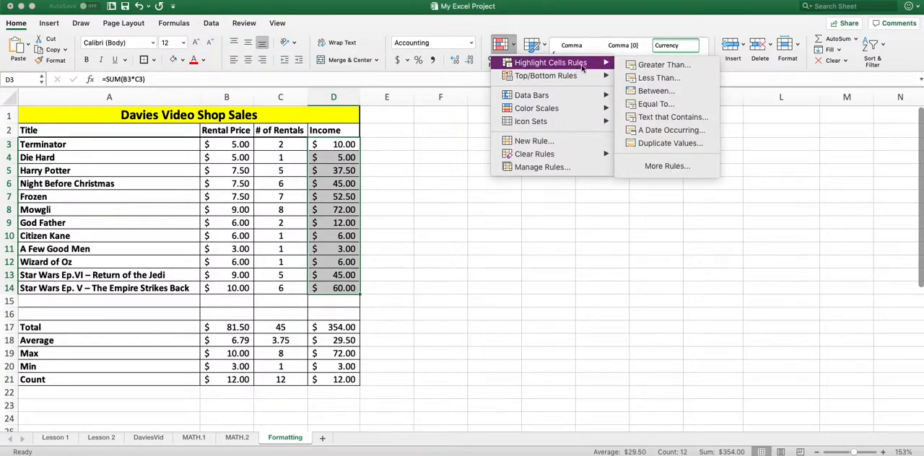
pyautogui.click(651, 69)
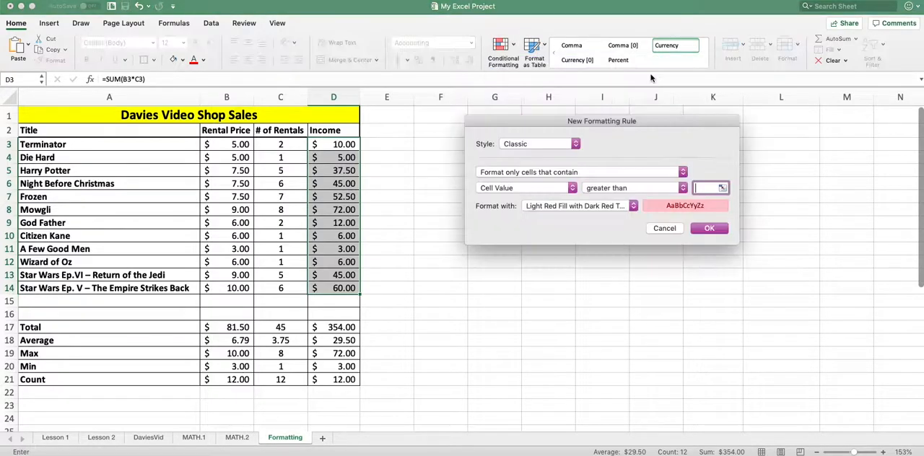
pyautogui.moveTo(590, 120); pyautogui.dragTo(513, 114)
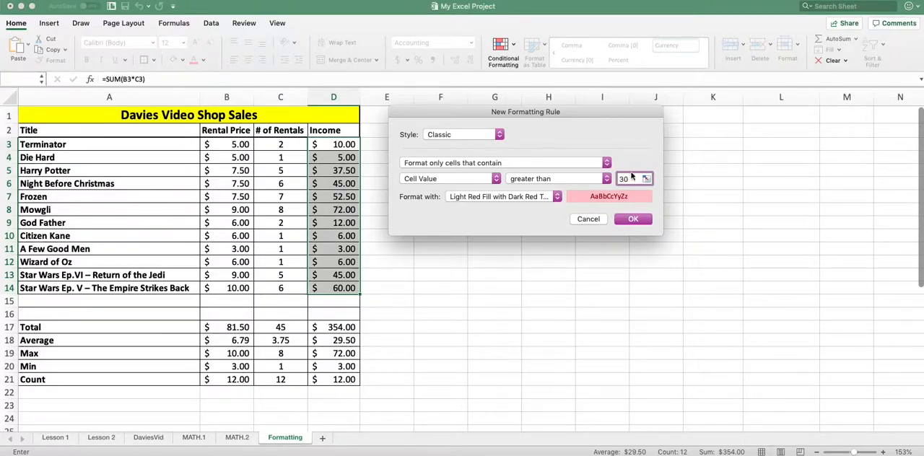
pyautogui.click(557, 196)
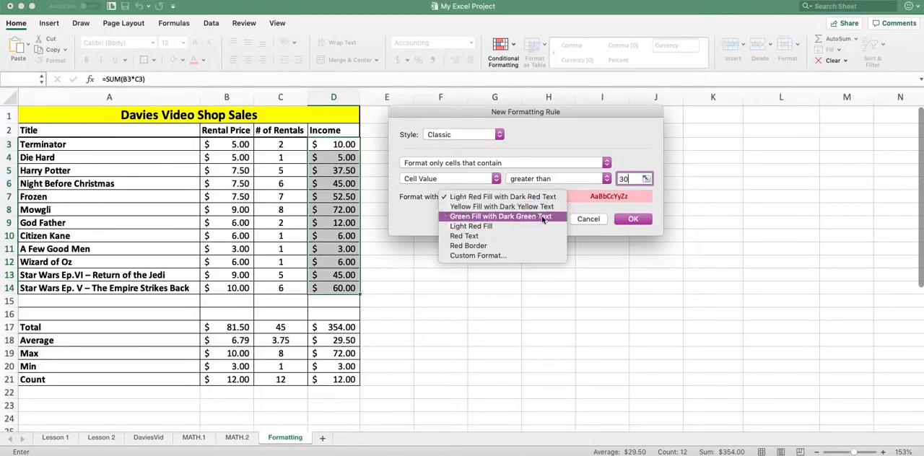
pyautogui.click(531, 216)
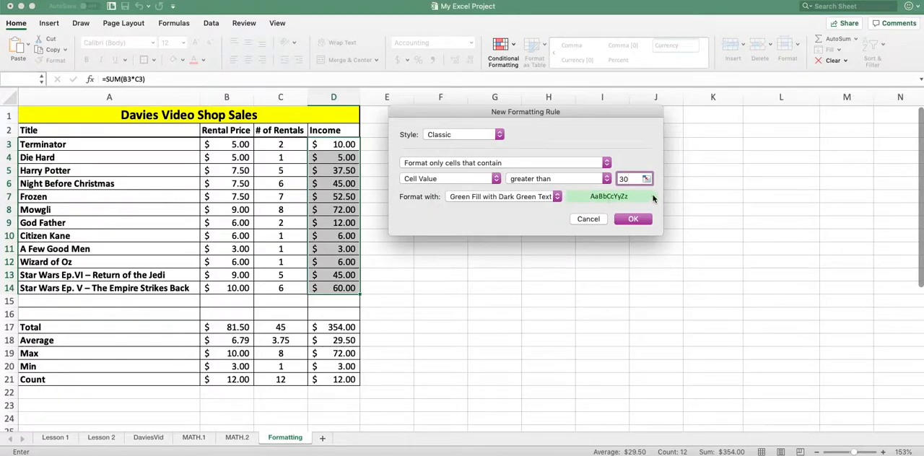
# - Switch the greater-than rule to a custom format with a light green background fill and apply it to the Income cells
pyautogui.click(557, 197)
pyautogui.click(493, 244)
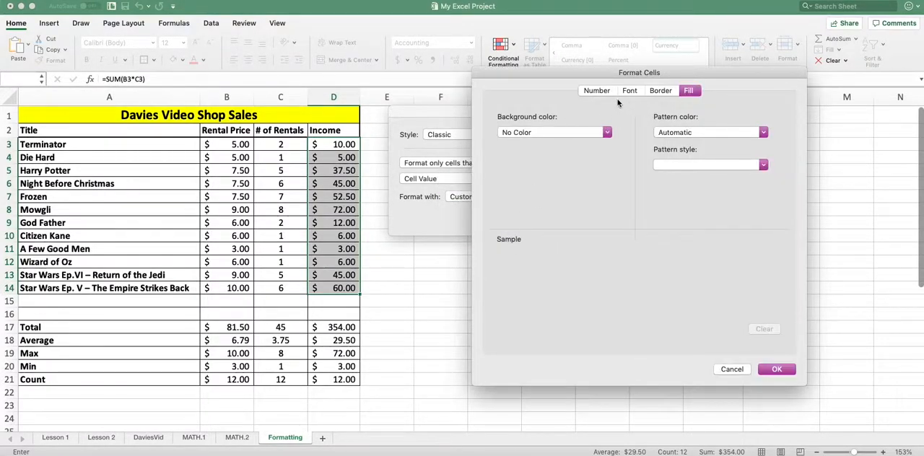
pyautogui.click(597, 92)
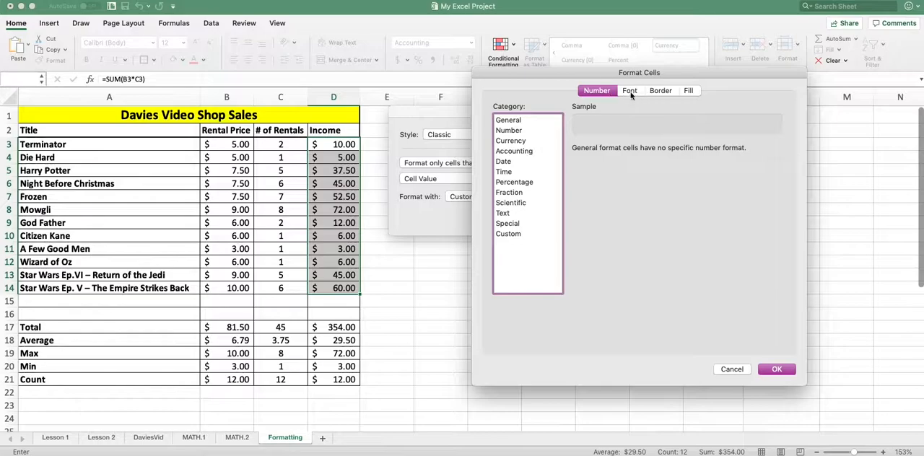
pyautogui.click(630, 91)
pyautogui.click(660, 91)
pyautogui.click(687, 92)
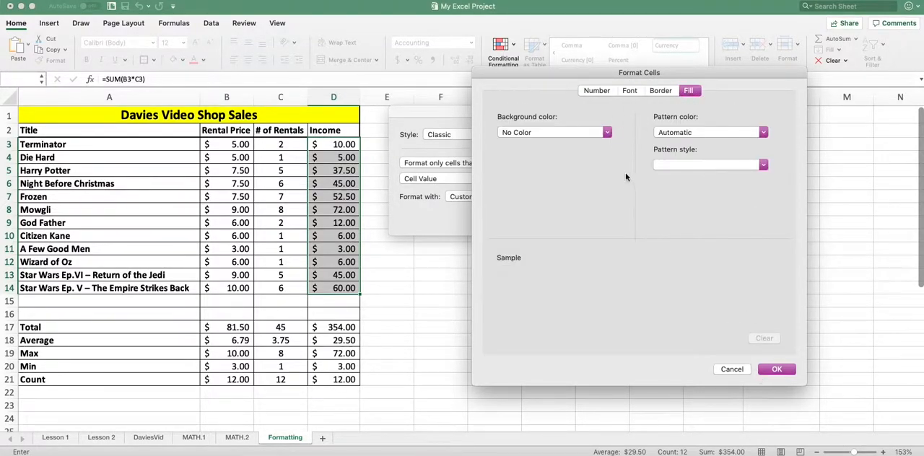
pyautogui.click(607, 132)
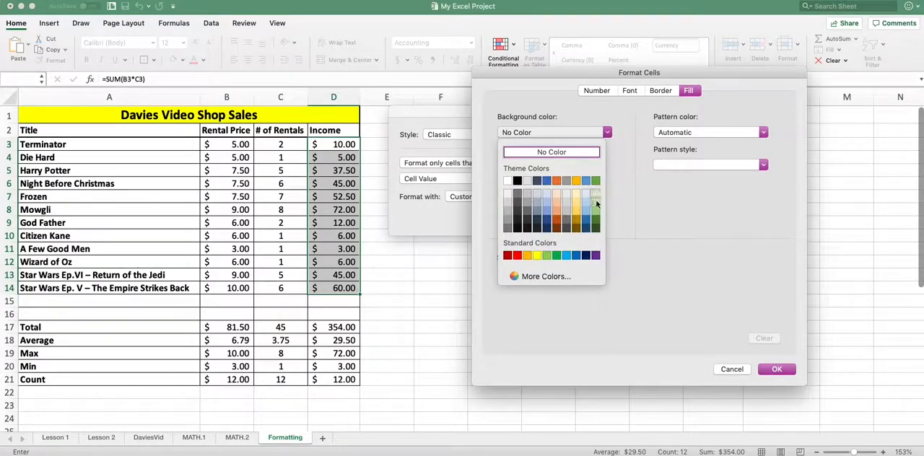
pyautogui.click(596, 206)
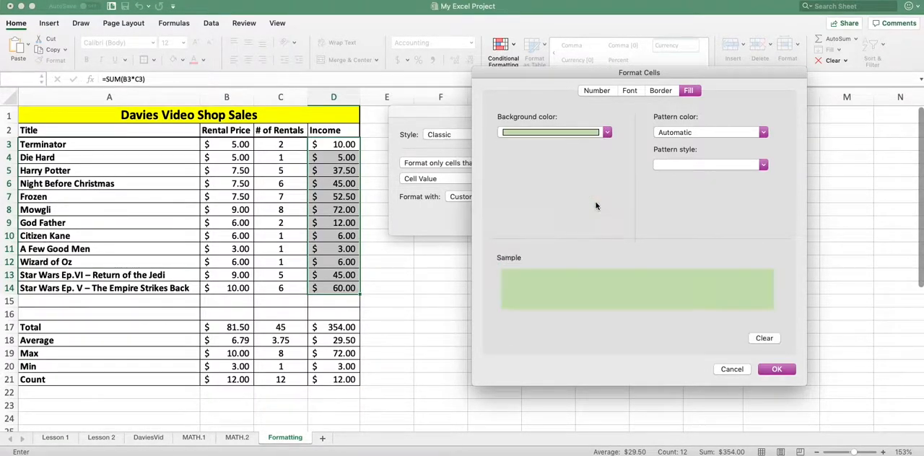
pyautogui.click(776, 370)
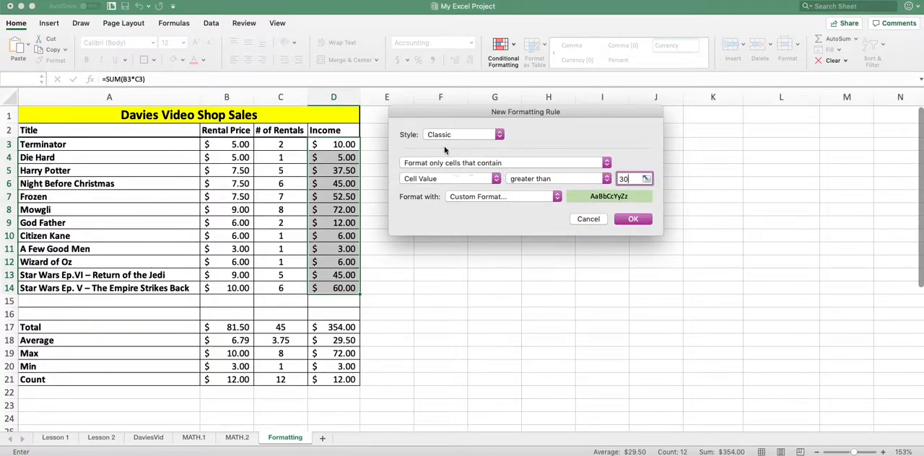
pyautogui.click(633, 219)
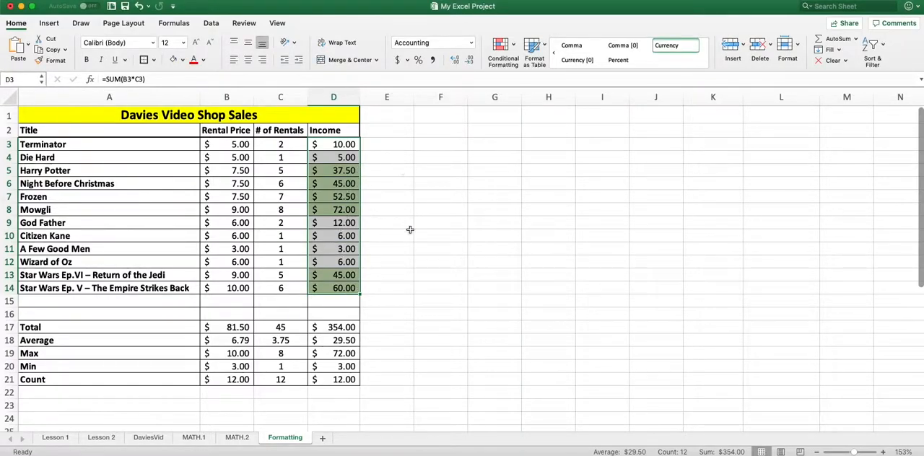
# - Add a highlight rule to the Income cells D3:D14 for values less than 13, using Light Red Fill with Dark Red Text
pyautogui.click(503, 46)
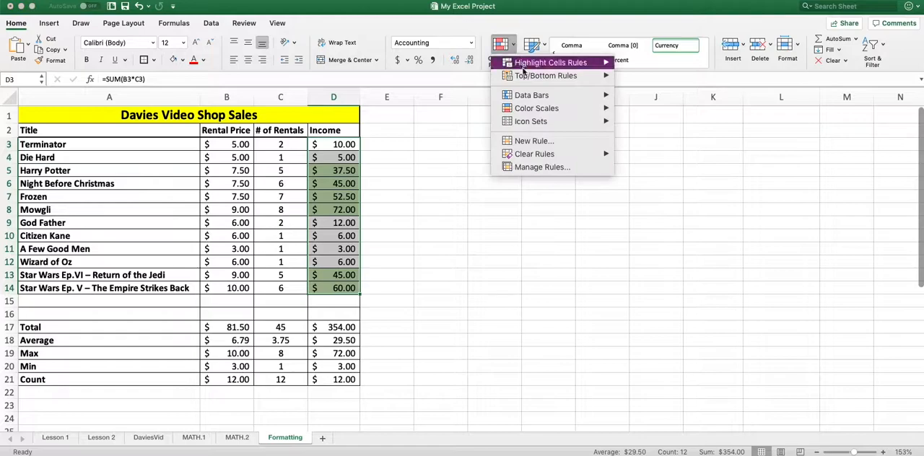
pyautogui.moveTo(523, 71)
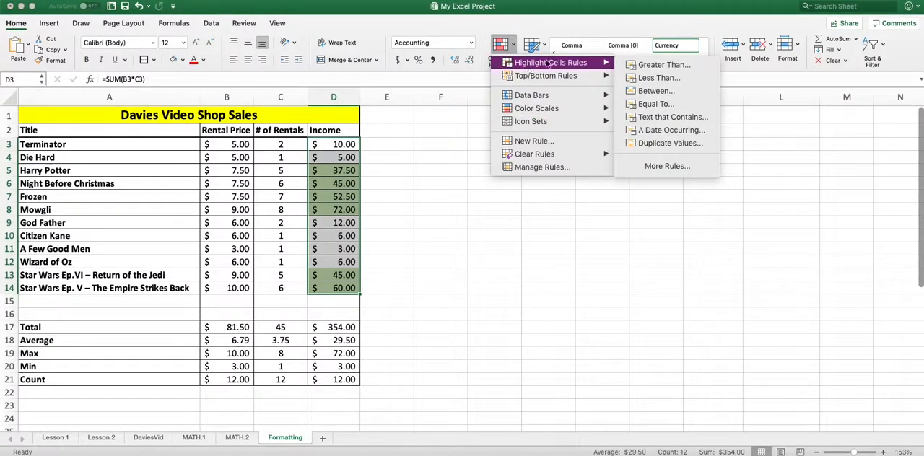
pyautogui.click(646, 78)
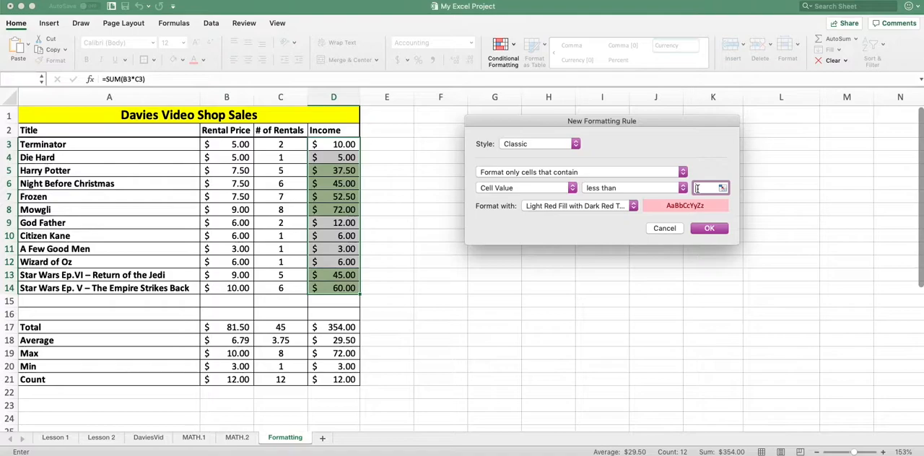
pyautogui.write('13')
pyautogui.click(698, 228)
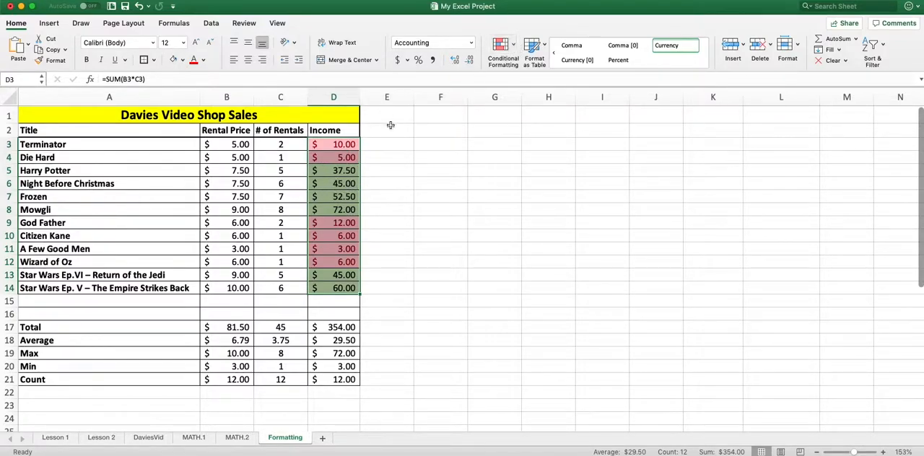
# - Open the conditional formatting rules manager for the Income cells D3:D14, keeping the Income column in view
pyautogui.click(346, 148)
pyautogui.moveTo(346, 144); pyautogui.dragTo(350, 287)
pyautogui.click(514, 46)
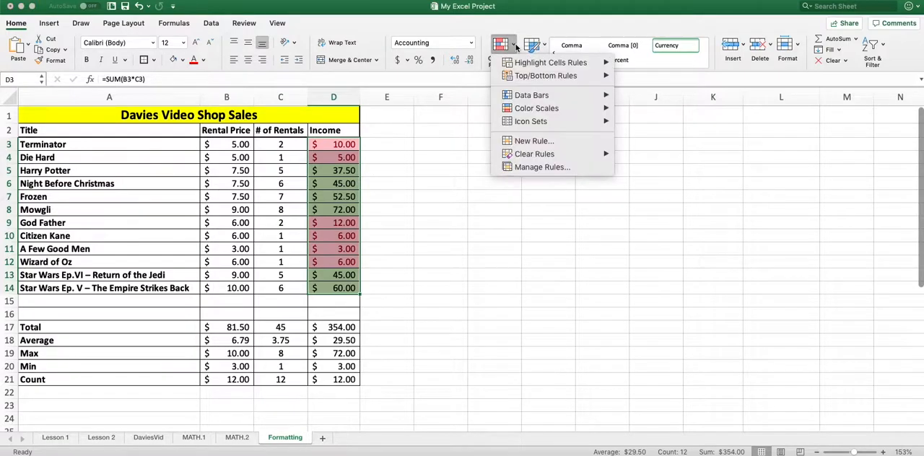
pyautogui.click(534, 167)
pyautogui.moveTo(669, 112); pyautogui.dragTo(583, 113)
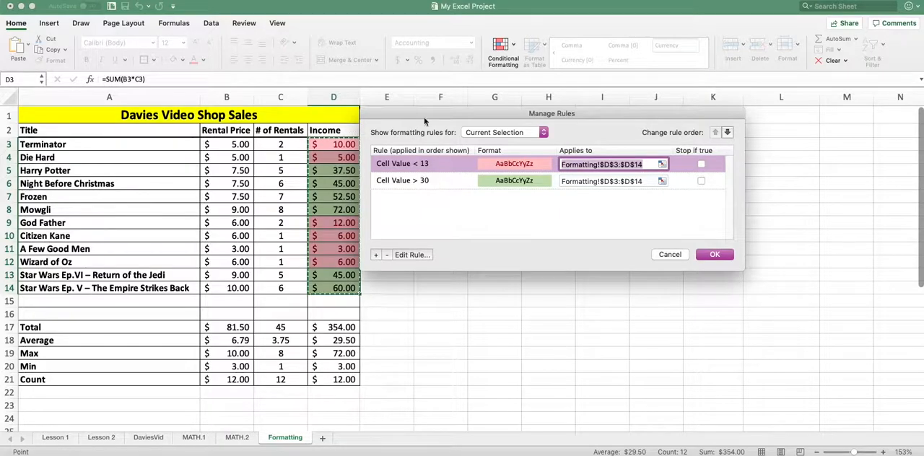
pyautogui.moveTo(573, 115)
pyautogui.mouseDown()
pyautogui.moveTo(576, 124)
pyautogui.moveTo(573, 116)
pyautogui.mouseUp()
# - Set the greater-than rule's threshold to 46 and apply the updated rules to the Income cells
pyautogui.click(406, 180)
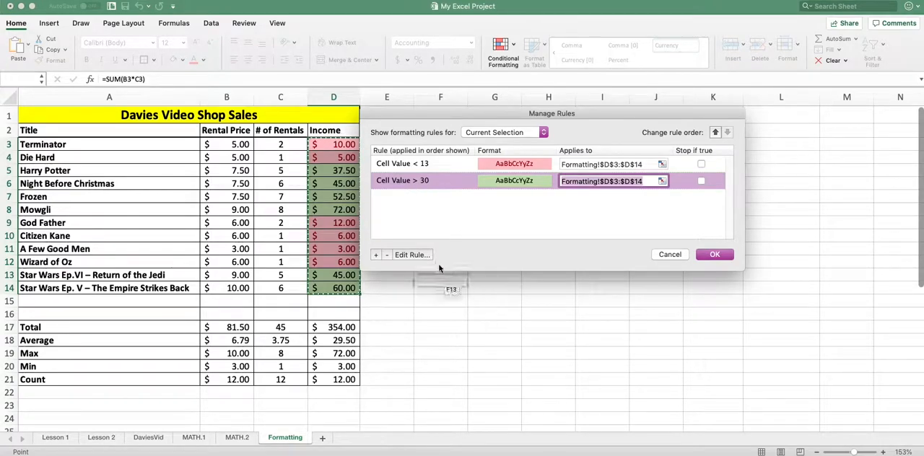
pyautogui.click(410, 254)
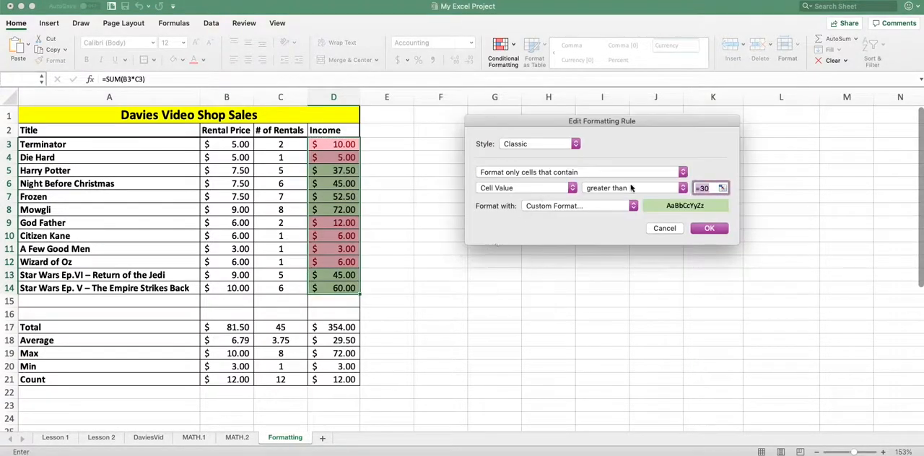
pyautogui.click(706, 189)
pyautogui.press('BackSpace')
pyautogui.press('BackSpace')
pyautogui.write('40')
pyautogui.write('6')
pyautogui.click(711, 229)
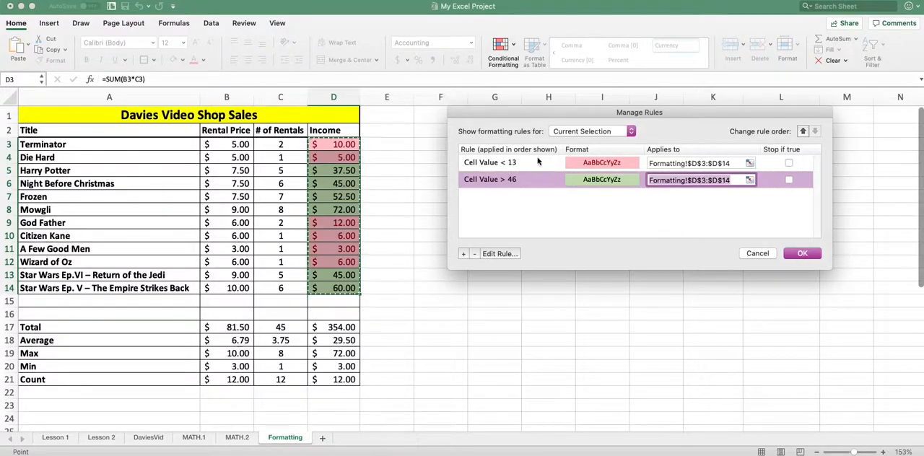
pyautogui.click(801, 257)
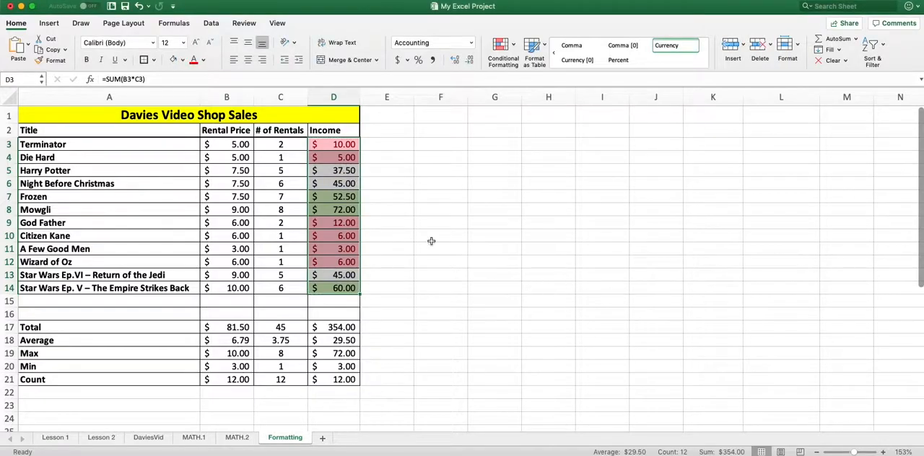
pyautogui.click(431, 239)
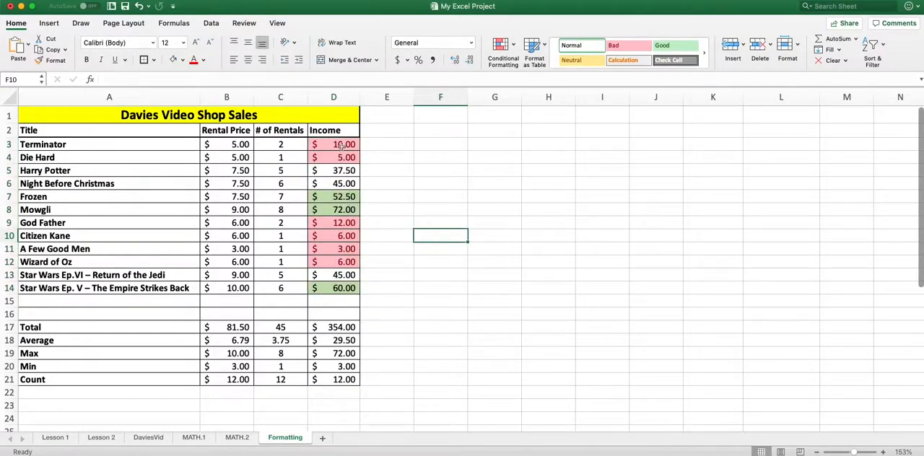
# - Examine the rental counts of the titles whose Income values are highlighted green and red
pyautogui.click(335, 211)
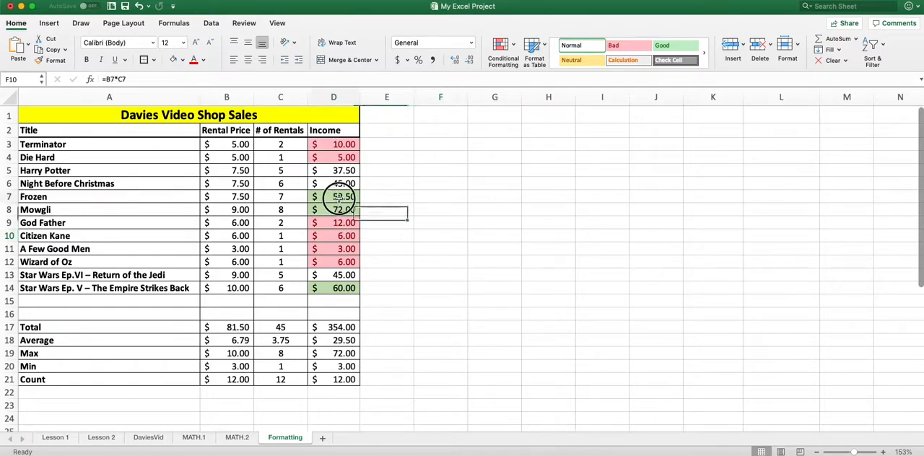
pyautogui.click(293, 206)
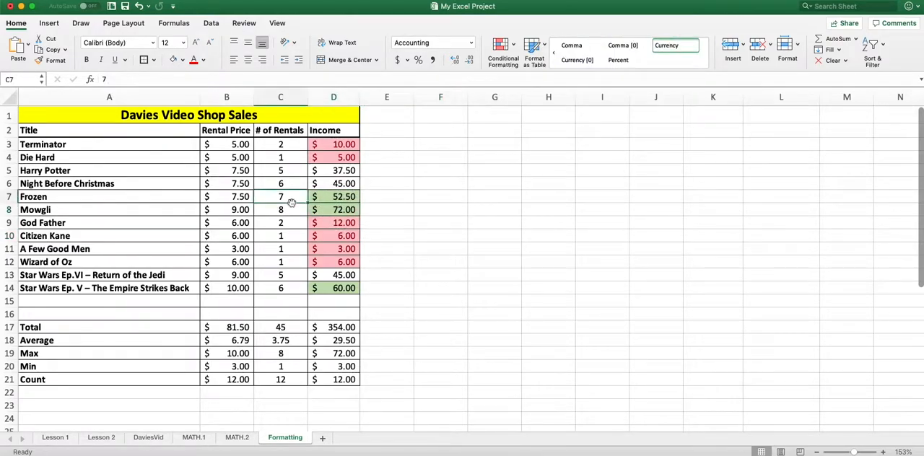
pyautogui.click(282, 301)
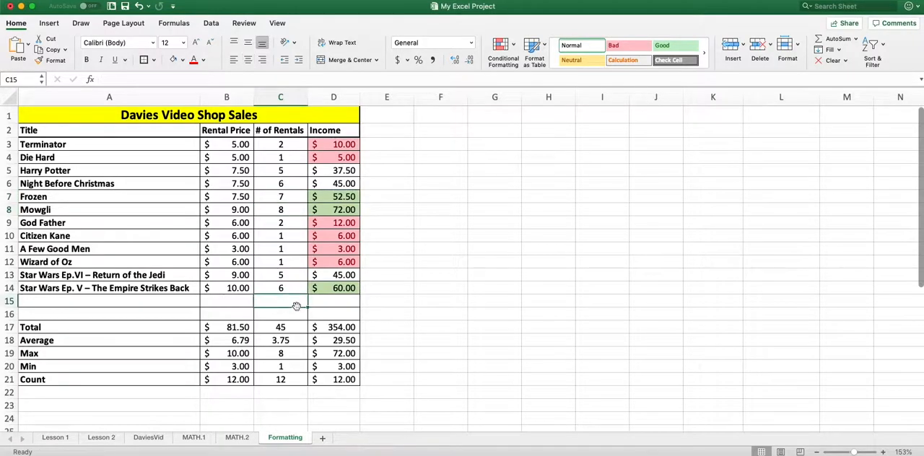
pyautogui.click(289, 290)
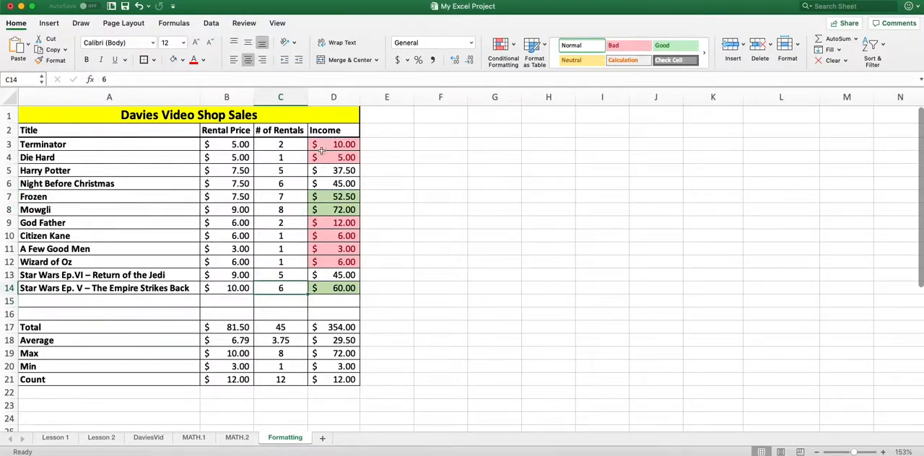
pyautogui.click(294, 147)
pyautogui.click(295, 157)
pyautogui.click(298, 223)
pyautogui.click(302, 156)
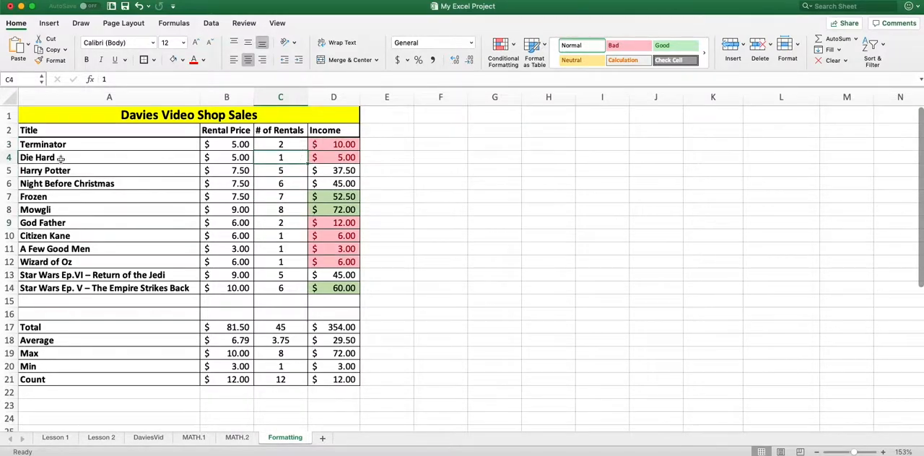
# - Set the number of rentals for Die Hard to 8
pyautogui.click(169, 157)
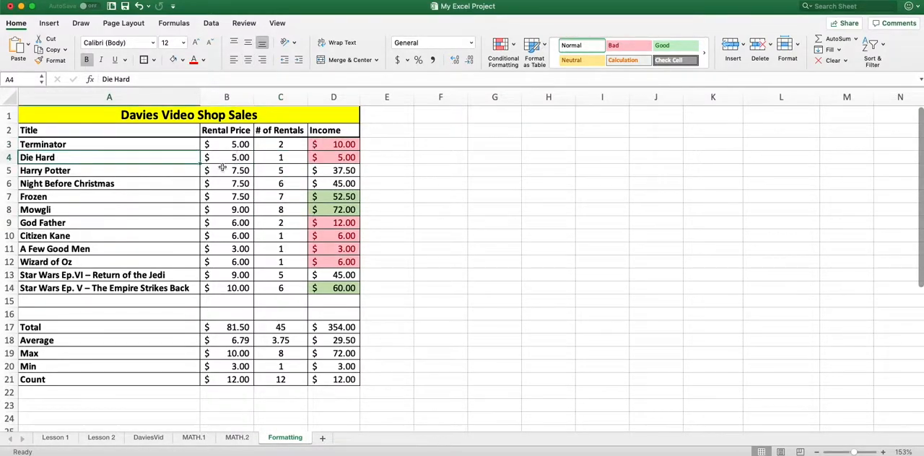
pyautogui.click(280, 157)
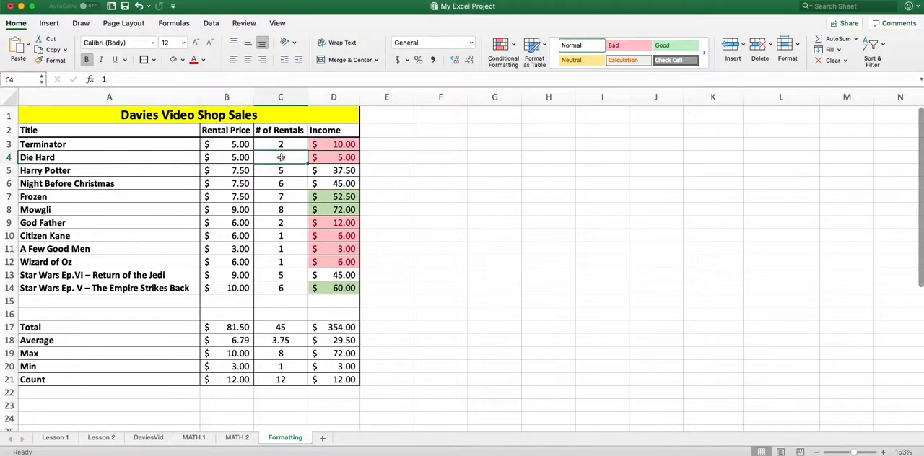
pyautogui.doubleClick(286, 157)
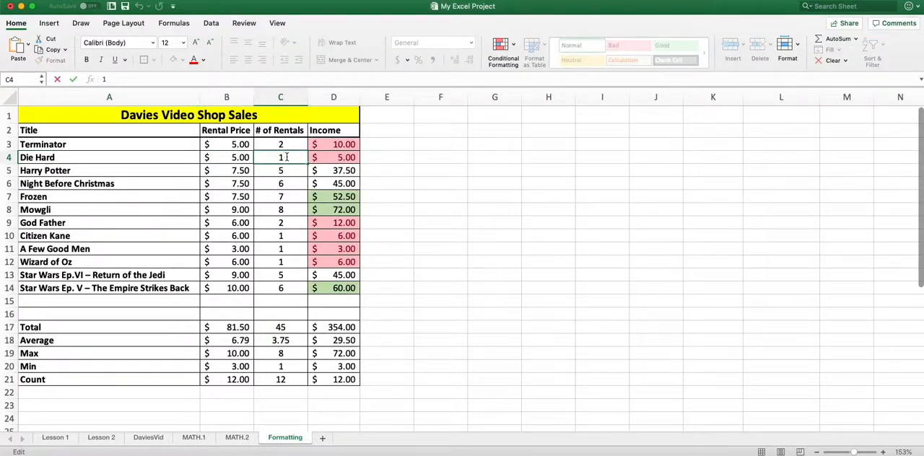
pyautogui.write('8')
pyautogui.press('Return')
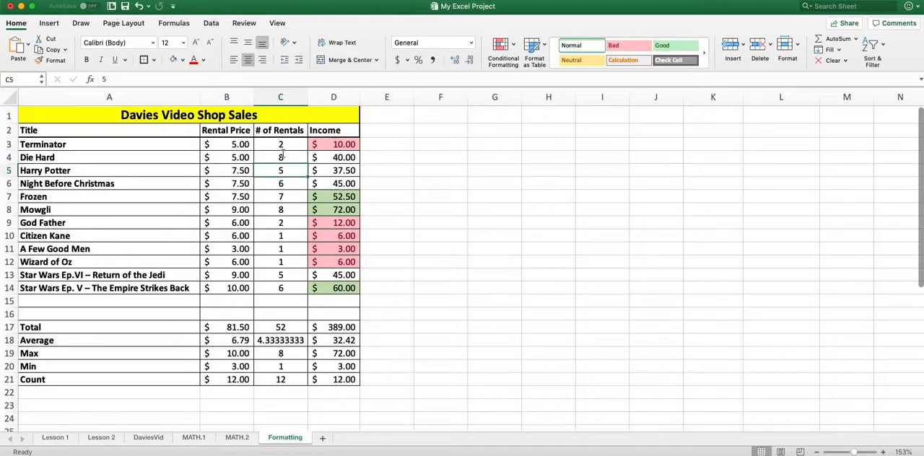
# - Fill Terminator's Income formula from D3 down into D4 and check the formula for Die Hard
pyautogui.click(340, 157)
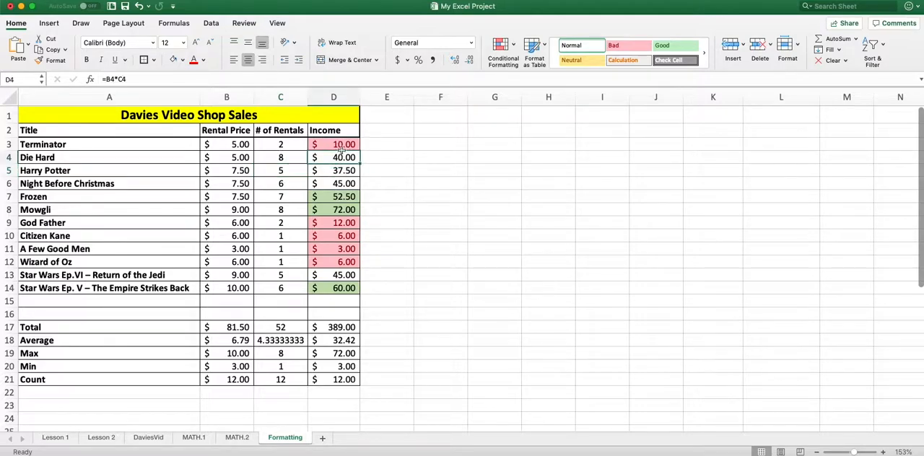
pyautogui.click(345, 144)
pyautogui.moveTo(360, 151); pyautogui.dragTo(363, 163)
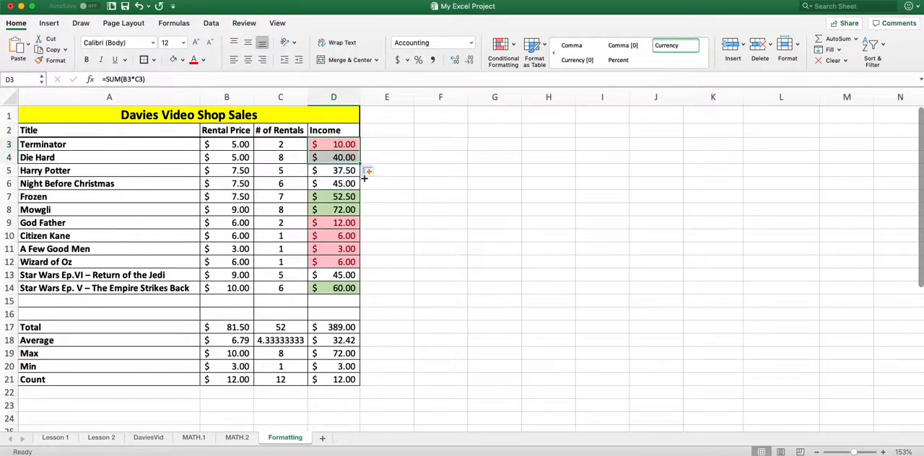
pyautogui.click(387, 171)
pyautogui.click(340, 157)
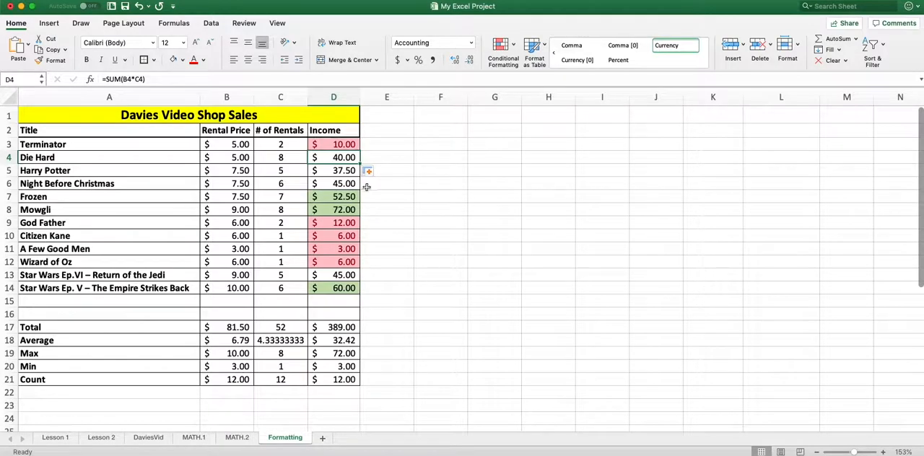
# - Close the My Excel Project workbook and save its changes
pyautogui.click(425, 182)
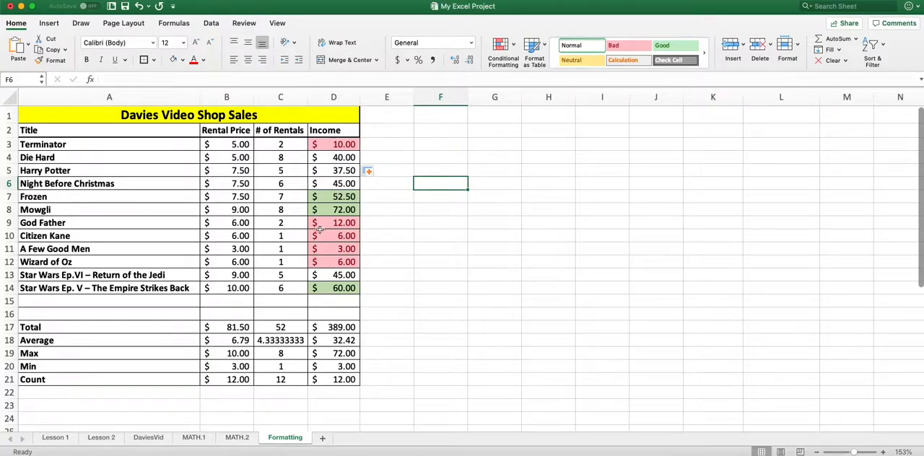
pyautogui.click(10, 7)
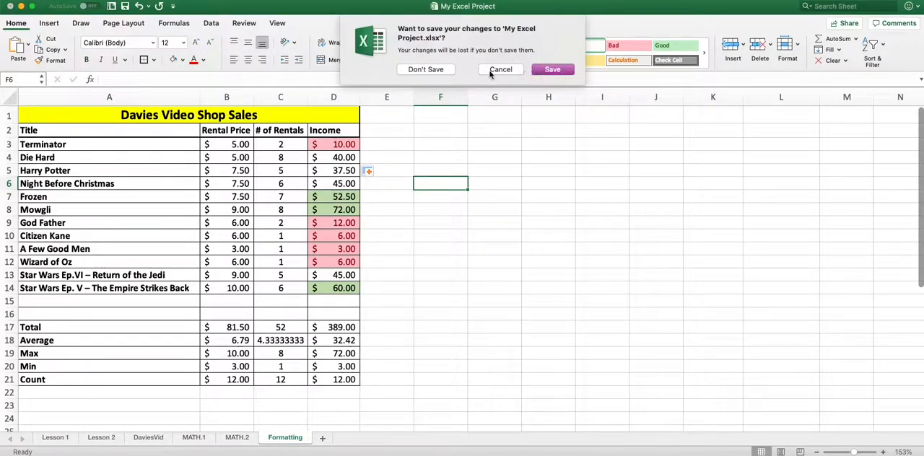
pyautogui.click(554, 69)
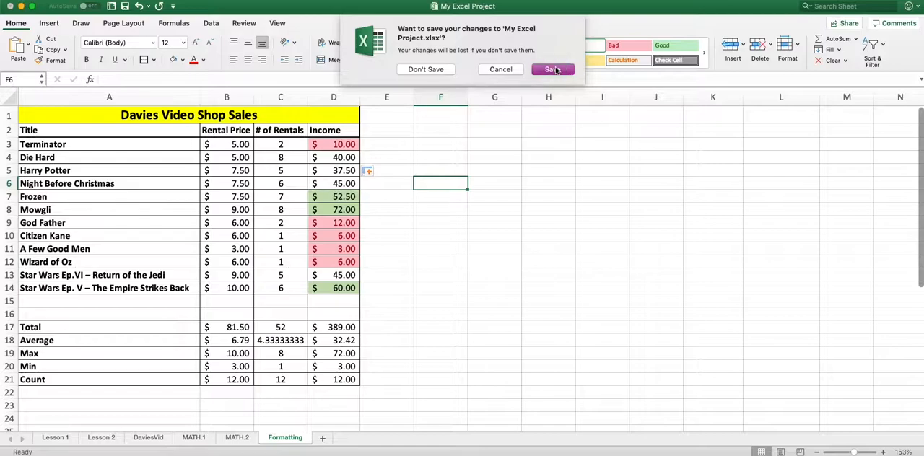